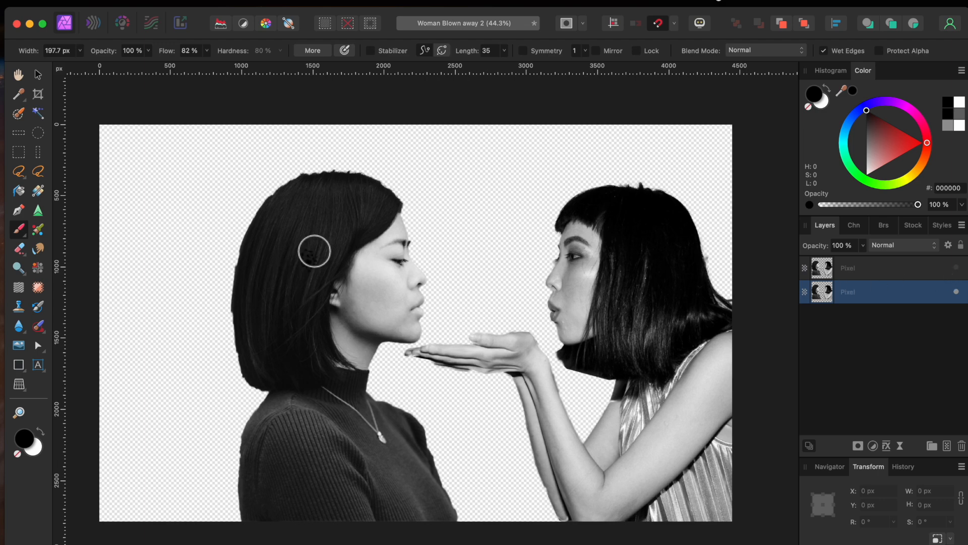
Open the lower pixel layer in Liquify, nudge the crown hair outward and reduce the brush to about 386 px
left_click(97, 25)
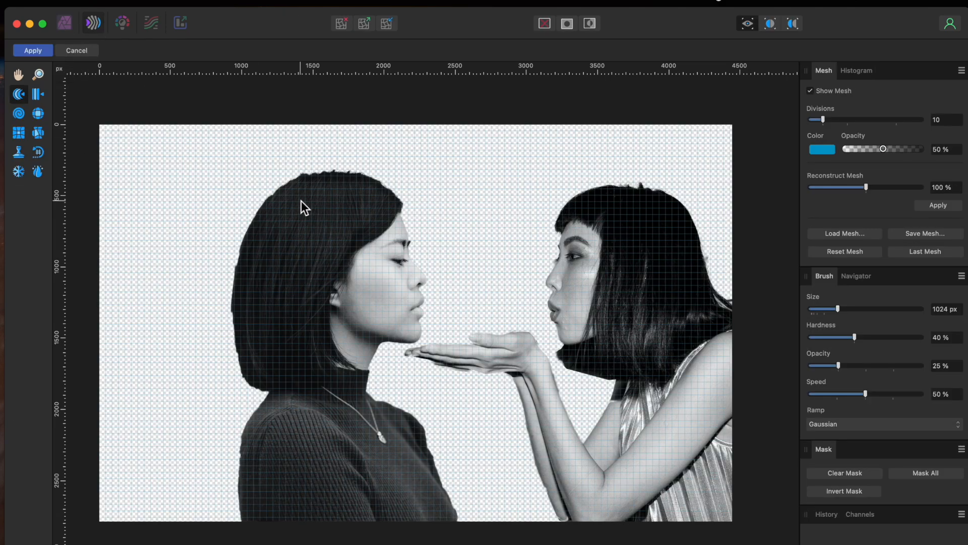
left_click_drag(312, 181, 283, 180)
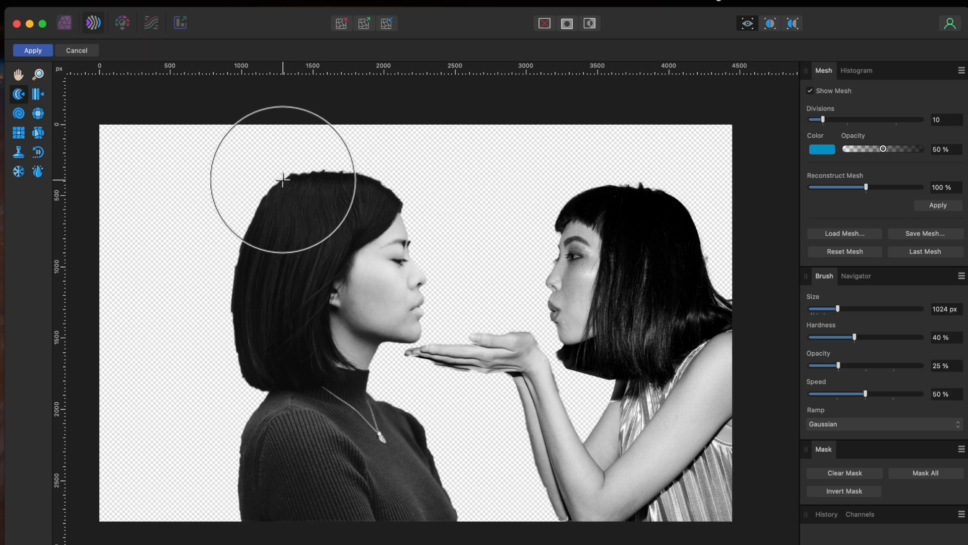
key("bracketleft")
key("bracketleft")
key("bracketleft")
key("bracketleft")
key("bracketleft")
key("bracketleft")
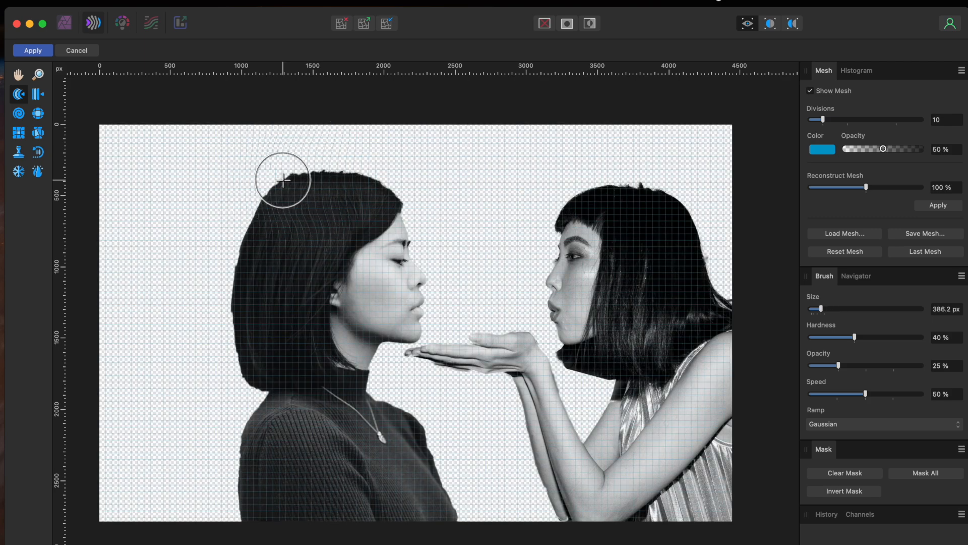
Push the short-haired woman's hair outward from the crown and back of the head, reducing the Liquify brush to 279 px
left_click_drag(309, 199, 205, 197)
mouse_move(334, 192)
left_mouse_down()
mouse_move(266, 160)
mouse_move(320, 134)
mouse_move(293, 156)
mouse_move(279, 205)
mouse_move(299, 180)
mouse_move(205, 217)
mouse_move(260, 220)
mouse_move(152, 209)
mouse_move(154, 237)
left_mouse_up()
key("bracketleft")
key("bracketleft")
left_click_drag(297, 274, 199, 277)
left_click_drag(354, 321, 283, 321)
left_click_drag(358, 268, 309, 252)
left_click_drag(383, 223, 348, 226)
mouse_move(340, 274)
left_mouse_down()
mouse_move(166, 335)
mouse_move(135, 317)
left_mouse_up()
left_click_drag(262, 275, 146, 270)
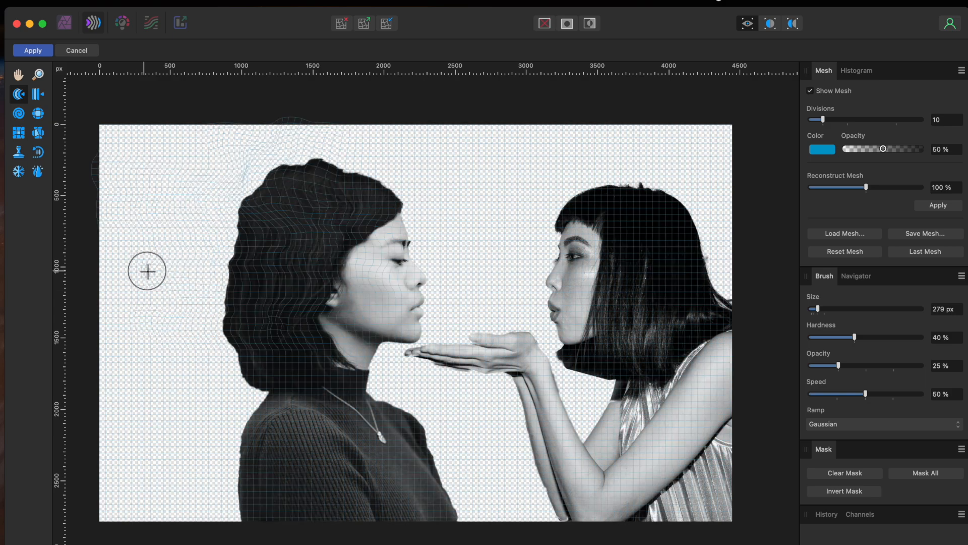
Pull the crown, back and inner strands of her hair further outward with repeated 279 px push strokes
left_click_drag(247, 235, 196, 225)
left_click_drag(251, 209, 178, 203)
mouse_move(292, 243)
left_mouse_down()
mouse_move(229, 272)
mouse_move(136, 294)
left_mouse_up()
left_click_drag(235, 219, 129, 215)
left_click_drag(248, 194, 123, 134)
left_click_drag(270, 177, 196, 138)
left_click_drag(308, 171, 232, 139)
left_click_drag(242, 255, 163, 249)
left_click_drag(245, 309, 101, 316)
left_click_drag(328, 299, 166, 303)
left_click_drag(282, 270, 132, 287)
left_click_drag(322, 269, 239, 265)
left_click_drag(348, 253, 245, 250)
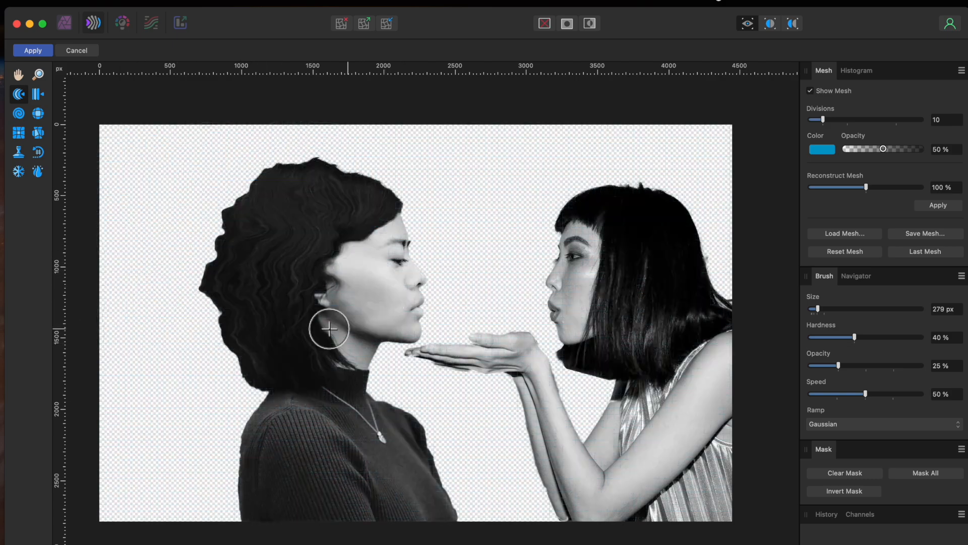
Stretch the hair's outer edge into a wide, ragged shape behind her head and apply the Liquify distortion
left_click_drag(328, 329, 59, 335)
left_click_drag(237, 311, 138, 328)
mouse_move(239, 222)
left_mouse_down()
mouse_move(171, 231)
mouse_move(116, 218)
left_mouse_up()
left_click_drag(241, 221, 169, 243)
left_click_drag(236, 275, 130, 328)
left_click_drag(227, 247, 7, 171)
mouse_move(248, 191)
left_mouse_down()
mouse_move(236, 154)
mouse_move(194, 121)
left_mouse_up()
left_click_drag(285, 169, 210, 86)
left_click_drag(246, 202, 126, 222)
mouse_move(221, 248)
left_mouse_down()
mouse_move(115, 337)
mouse_move(89, 383)
left_mouse_up()
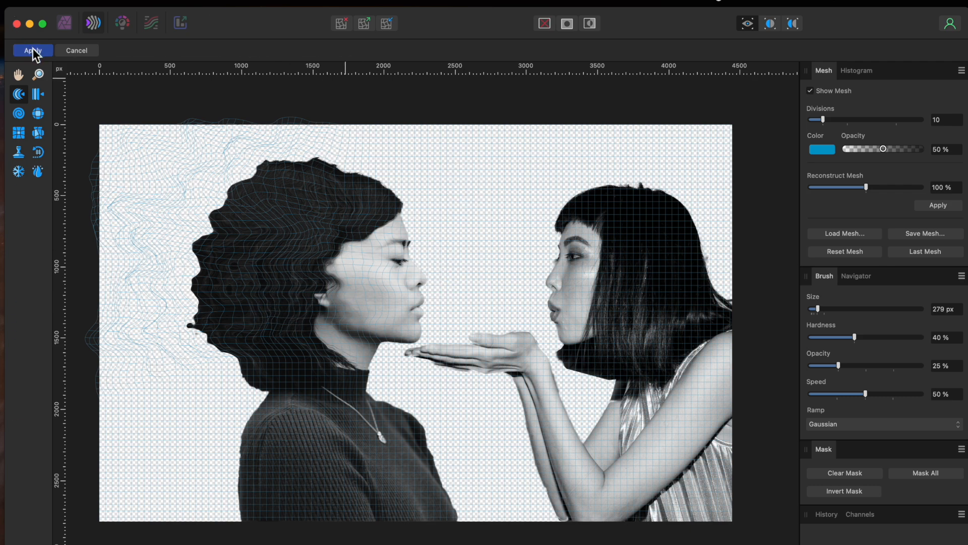
left_click(32, 51)
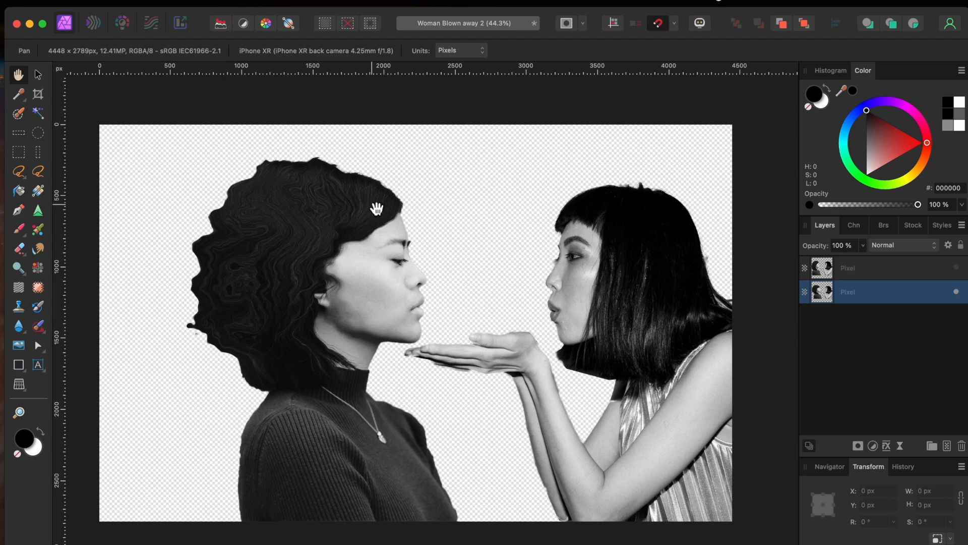
Add a mask to the upper, undistorted pixel layer
left_click(850, 313)
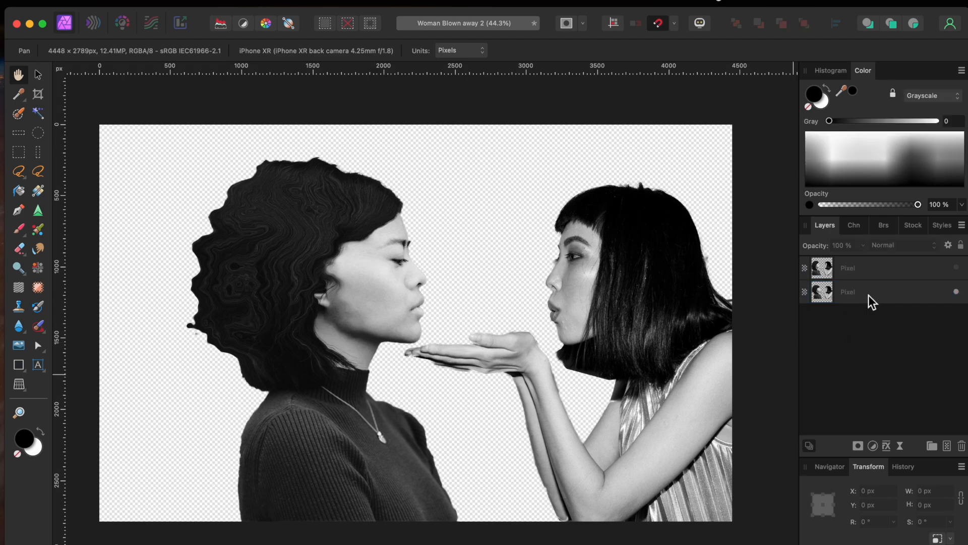
left_click(858, 273)
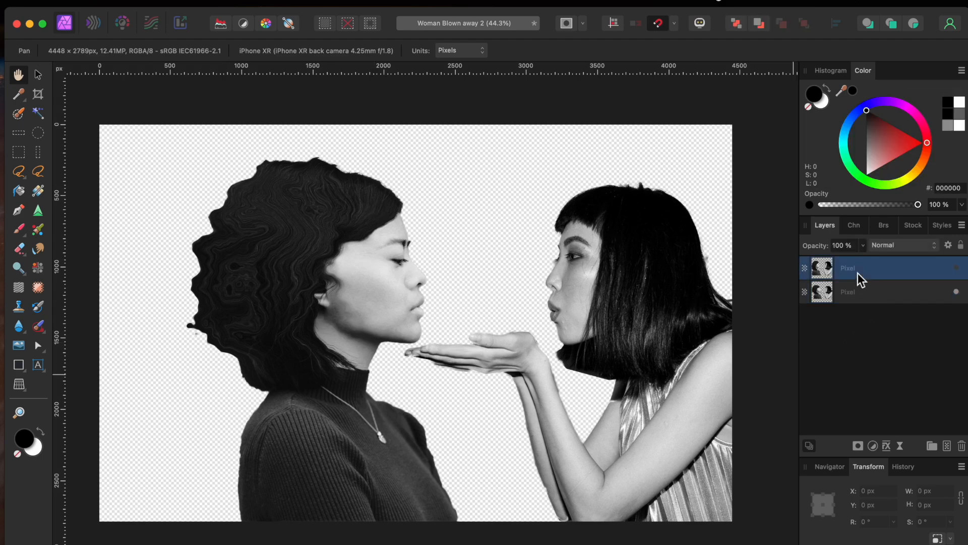
left_click(859, 447)
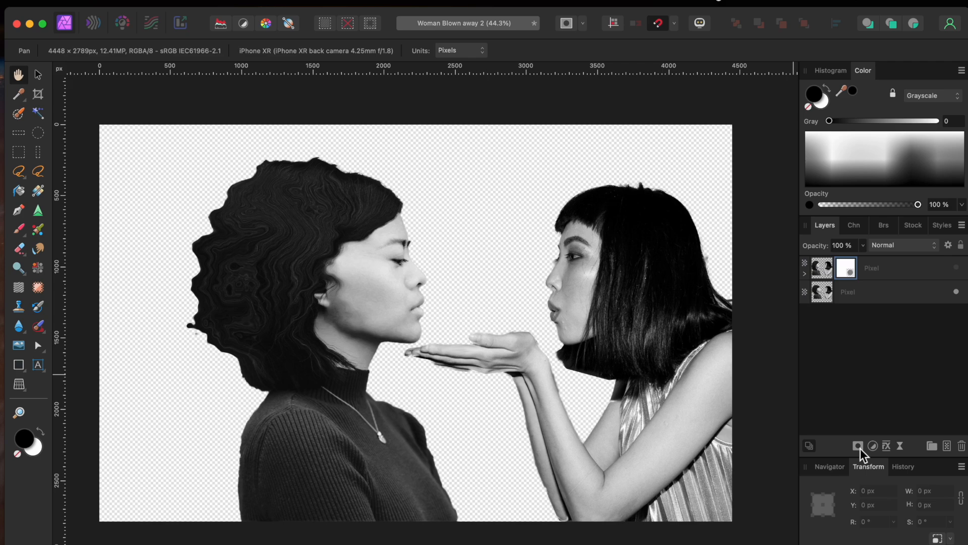
Add a mask to the lower, liquified pixel layer, invert it to black and make the upper layer visible
left_click(855, 291)
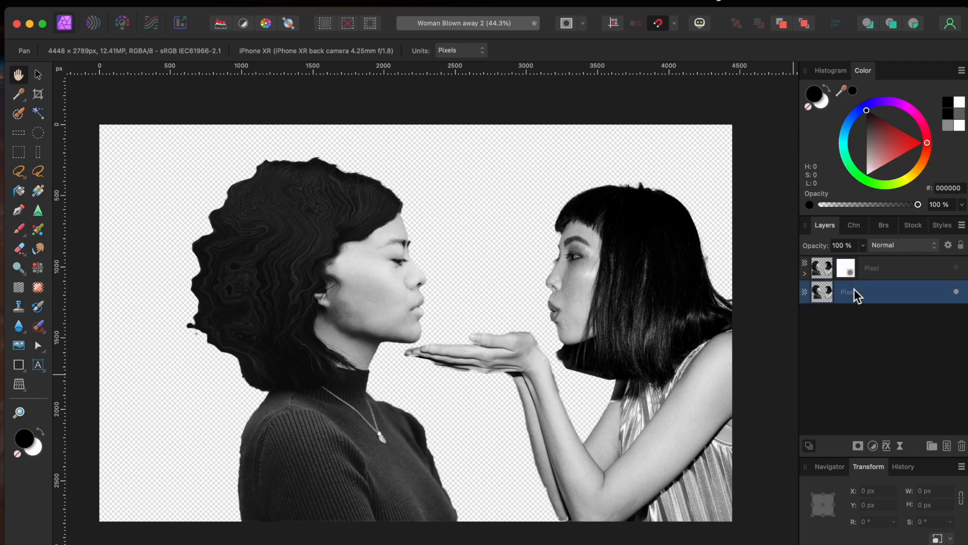
left_click(859, 447)
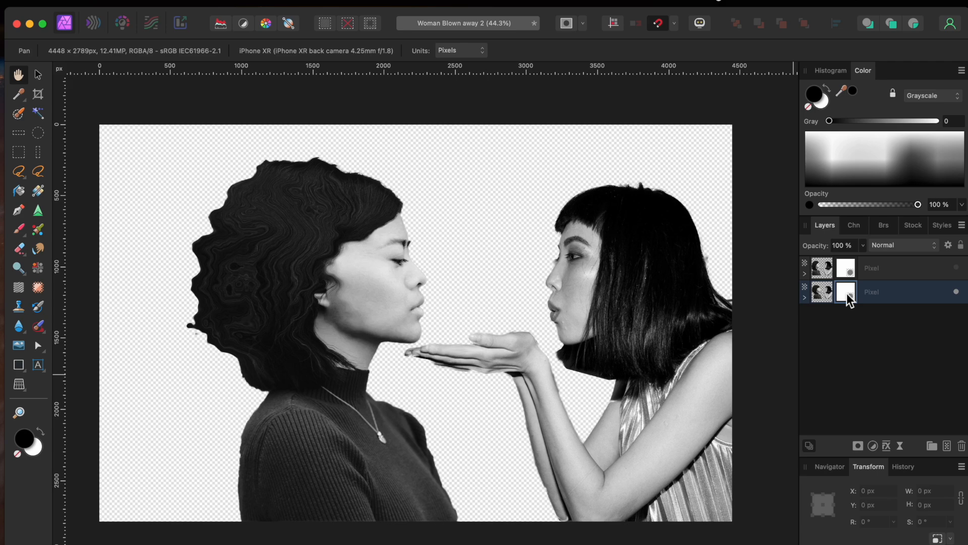
key("super+i")
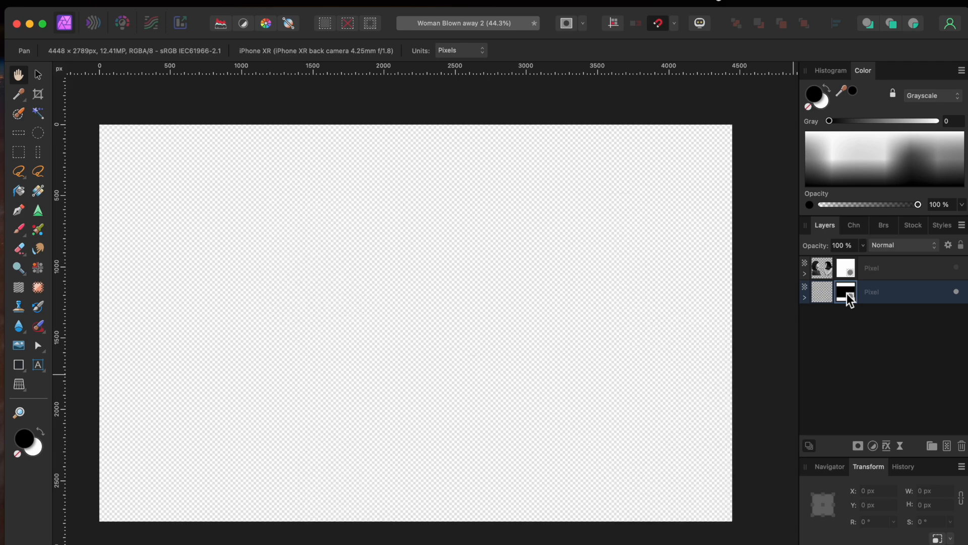
left_click(957, 268)
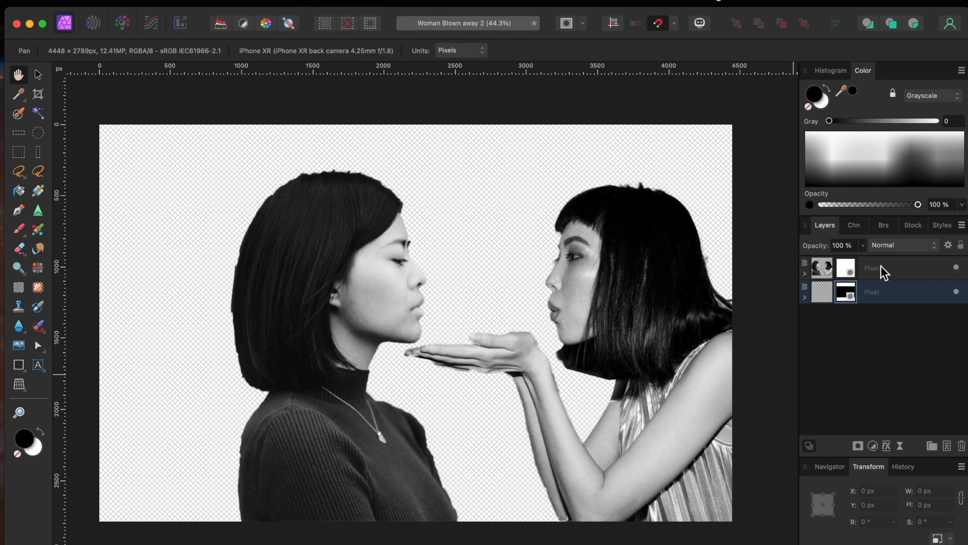
Paint black on the upper layer's mask with the Broken Bits Modified brush, cutting small fragments from her face and hair
left_click(17, 232)
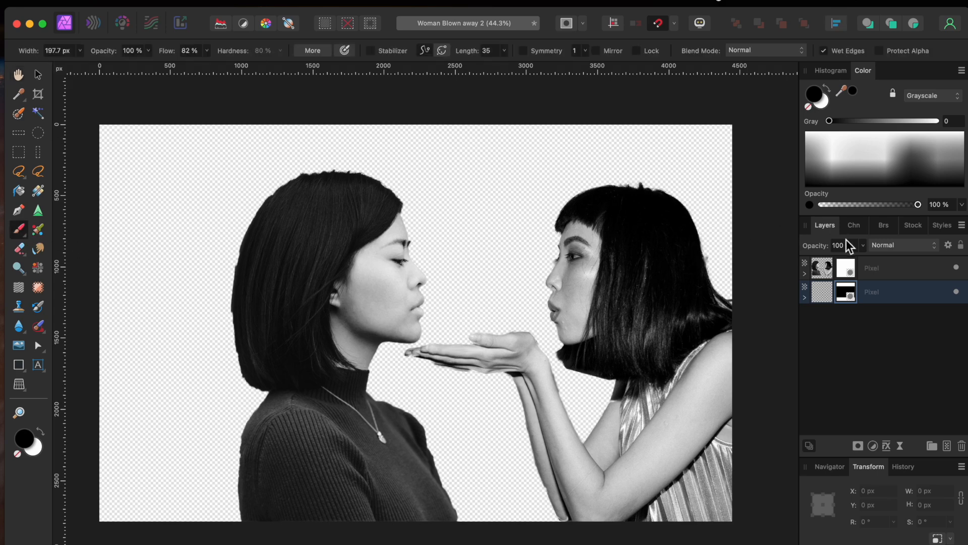
left_click(885, 225)
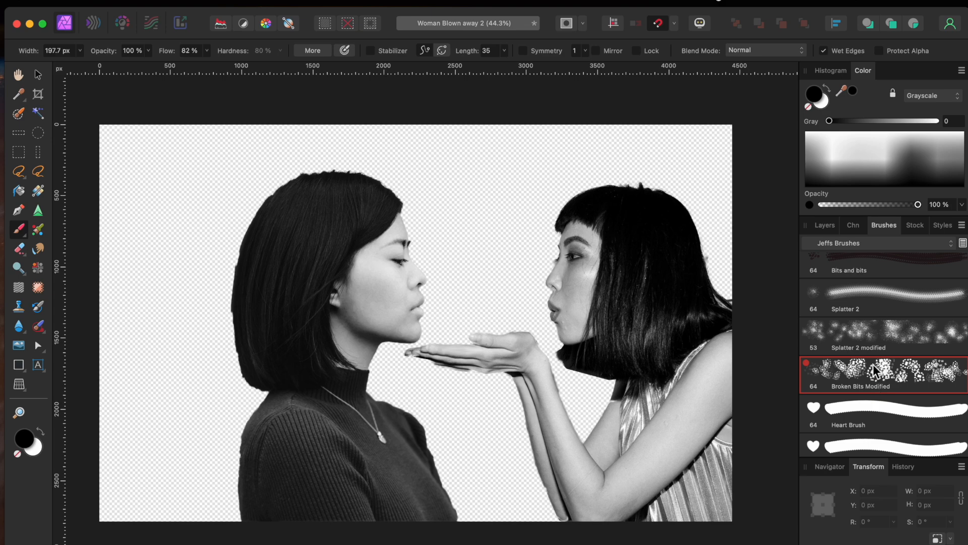
left_click(825, 226)
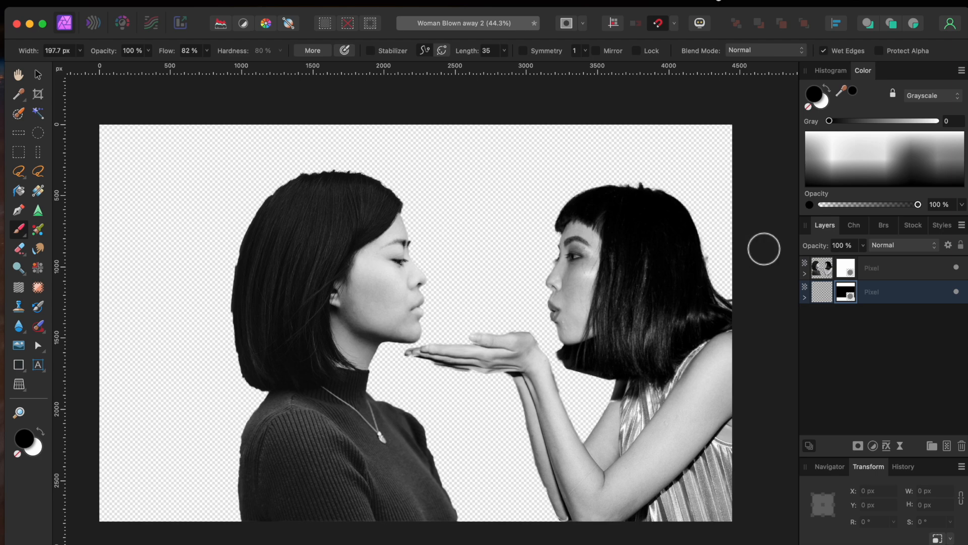
left_click(848, 269)
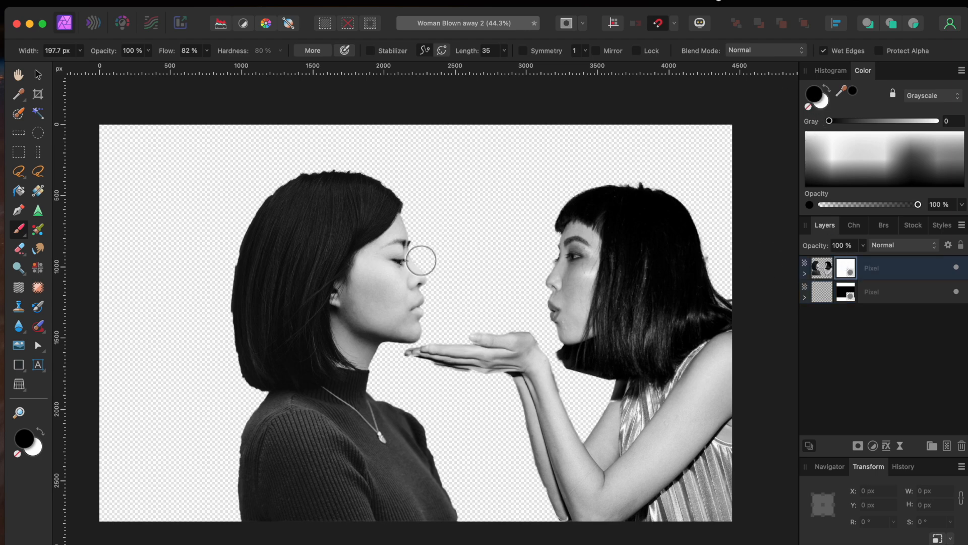
scroll(391, 275, "up", 5)
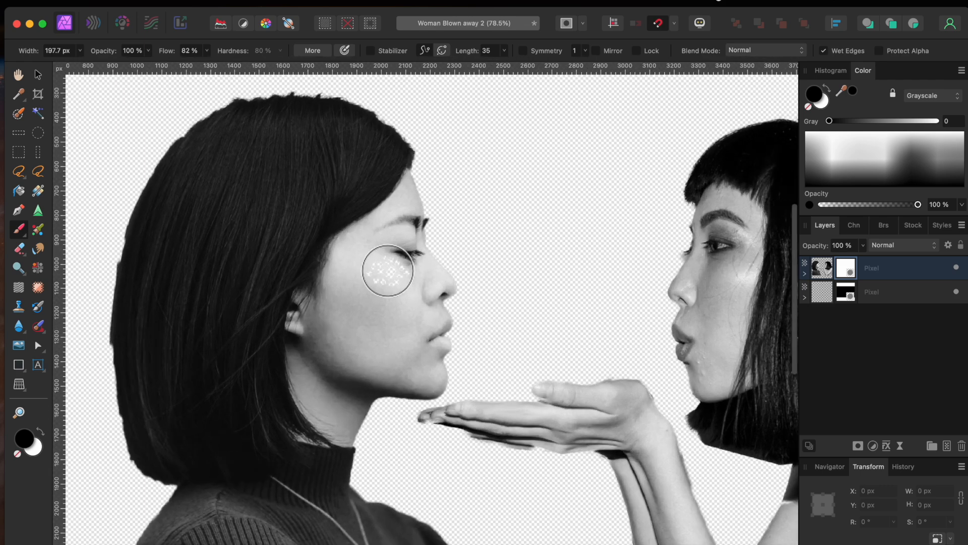
left_click(392, 214)
mouse_move(392, 214)
left_mouse_down()
mouse_move(372, 240)
mouse_move(331, 260)
mouse_move(334, 285)
mouse_move(308, 308)
mouse_move(308, 392)
left_mouse_up()
mouse_move(289, 429)
left_mouse_down()
mouse_move(329, 400)
mouse_move(334, 343)
mouse_move(322, 302)
mouse_move(339, 199)
mouse_move(362, 194)
mouse_move(340, 145)
mouse_move(312, 123)
mouse_move(348, 82)
mouse_move(263, 100)
mouse_move(216, 124)
mouse_move(137, 218)
mouse_move(109, 332)
mouse_move(121, 422)
mouse_move(165, 470)
mouse_move(147, 443)
mouse_move(144, 350)
mouse_move(156, 292)
mouse_move(156, 312)
mouse_move(142, 314)
mouse_move(175, 205)
mouse_move(279, 124)
mouse_move(303, 117)
mouse_move(356, 129)
mouse_move(373, 138)
mouse_move(222, 213)
mouse_move(177, 262)
mouse_move(156, 369)
mouse_move(196, 456)
mouse_move(259, 461)
mouse_move(264, 421)
mouse_move(288, 393)
mouse_move(234, 359)
mouse_move(222, 312)
mouse_move(178, 313)
mouse_move(246, 322)
mouse_move(270, 270)
mouse_move(270, 215)
mouse_move(312, 186)
mouse_move(314, 230)
mouse_move(365, 151)
mouse_move(399, 157)
mouse_move(380, 185)
mouse_move(423, 247)
mouse_move(316, 369)
mouse_move(302, 263)
mouse_move(287, 242)
mouse_move(343, 348)
mouse_move(360, 365)
mouse_move(373, 355)
mouse_move(383, 396)
mouse_move(347, 412)
left_mouse_up()
Enlarge the brush to about 437 px and paint larger black fragments across her hair on the upper layer's mask
key("bracketleft")
key("bracketleft")
key("bracketright")
key("bracketright")
key("bracketright")
key("bracketright")
key("bracketright")
key("bracketright")
key("bracketright")
key("bracketright")
left_click_drag(385, 267, 385, 251)
left_click_drag(183, 243, 184, 234)
scroll(184, 234, "down", 5)
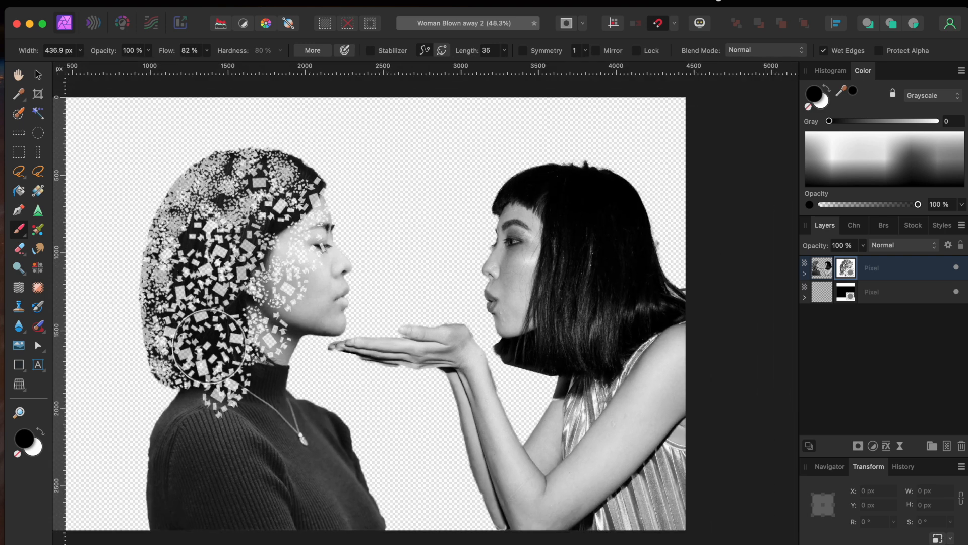
mouse_move(209, 329)
left_mouse_down()
mouse_move(170, 353)
mouse_move(195, 361)
mouse_move(184, 353)
mouse_move(173, 228)
mouse_move(317, 163)
mouse_move(326, 168)
mouse_move(308, 159)
left_mouse_up()
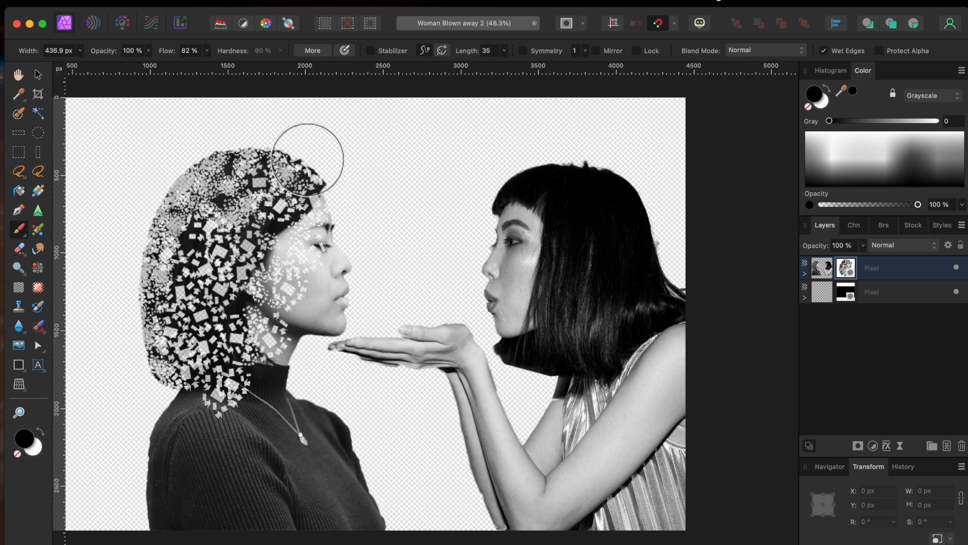
Reduce the brush to about 268 px and paint black fragments over her face, jaw and neck on the upper mask
left_click(319, 303)
key("bracketleft")
key("bracketleft")
key("bracketleft")
left_click_drag(310, 288, 306, 318)
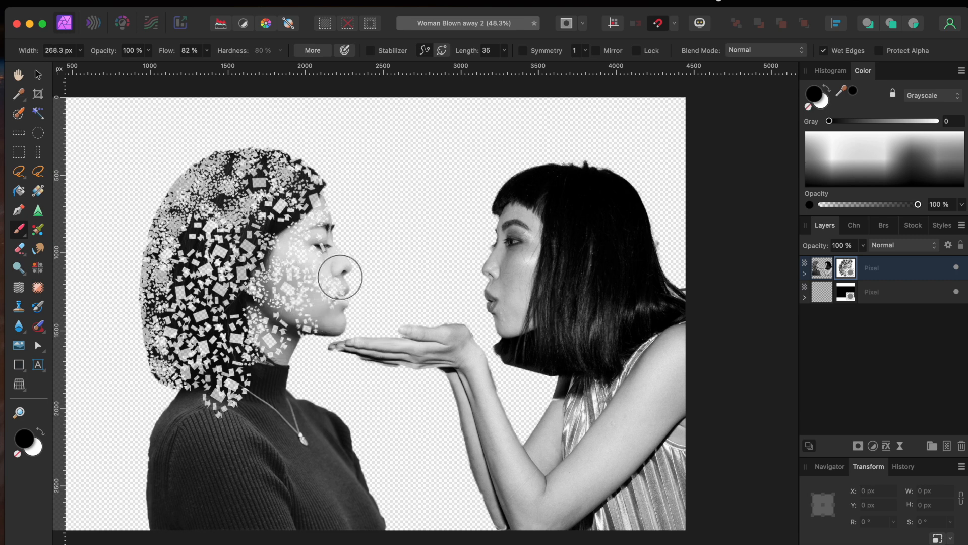
mouse_move(338, 244)
left_mouse_down()
mouse_move(326, 319)
mouse_move(346, 313)
mouse_move(340, 302)
mouse_move(294, 348)
mouse_move(296, 370)
mouse_move(281, 396)
left_mouse_up()
Paint white on the lower layer's mask with a brush of about 408 px, scattering liquified hair fragments behind her head
key("bracketright")
key("bracketright")
key("bracketright")
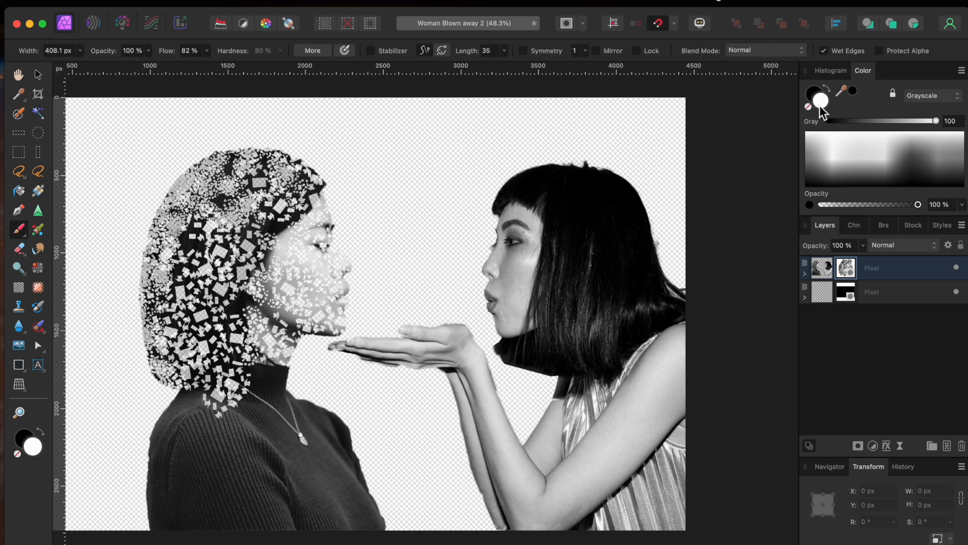
left_click(844, 295)
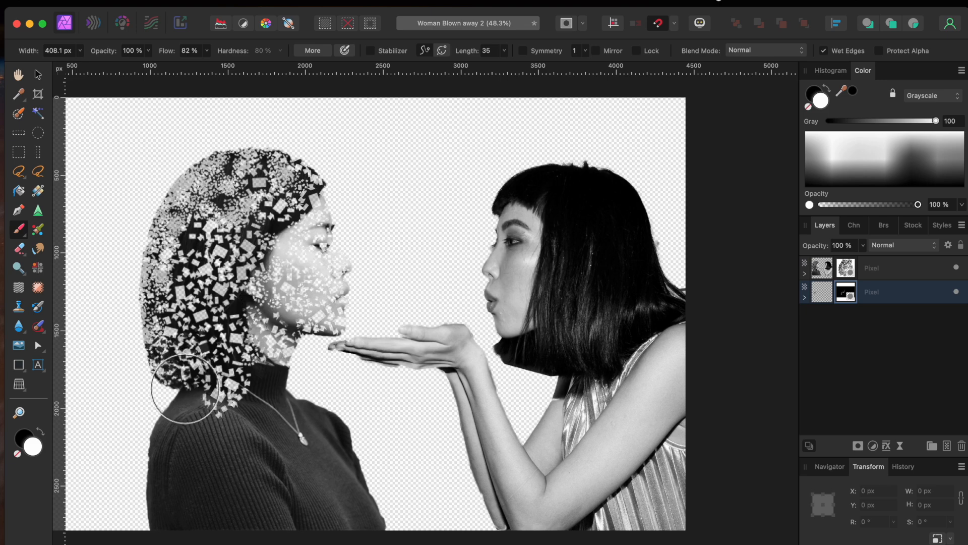
mouse_move(162, 214)
left_mouse_down()
mouse_move(166, 174)
mouse_move(185, 173)
mouse_move(224, 125)
mouse_move(210, 186)
mouse_move(261, 211)
mouse_move(256, 257)
mouse_move(226, 261)
mouse_move(216, 291)
mouse_move(207, 262)
mouse_move(141, 260)
mouse_move(146, 211)
left_mouse_up()
scroll(146, 211, "left", 3)
mouse_move(204, 206)
left_mouse_down()
mouse_move(195, 183)
mouse_move(216, 152)
mouse_move(290, 152)
mouse_move(190, 112)
mouse_move(177, 146)
mouse_move(179, 194)
mouse_move(155, 169)
mouse_move(154, 237)
mouse_move(159, 298)
mouse_move(192, 340)
mouse_move(153, 328)
mouse_move(269, 374)
mouse_move(324, 376)
left_mouse_up()
Reduce the brush to about 295 px and paint white fragments over her cheek, mouth and jaw on the lower mask
key("[")
key("[")
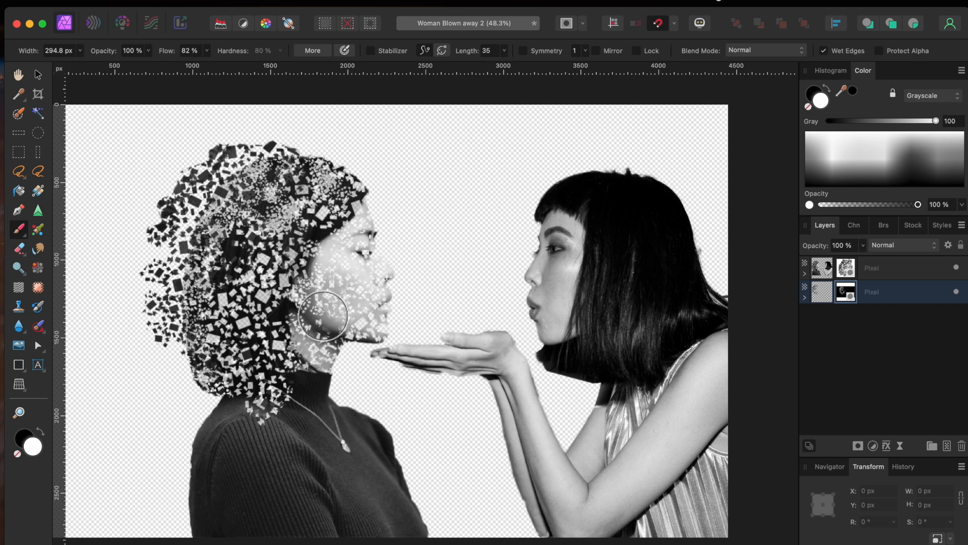
mouse_move(331, 285)
left_mouse_down()
mouse_move(334, 243)
mouse_move(295, 228)
mouse_move(257, 268)
mouse_move(251, 313)
left_mouse_up()
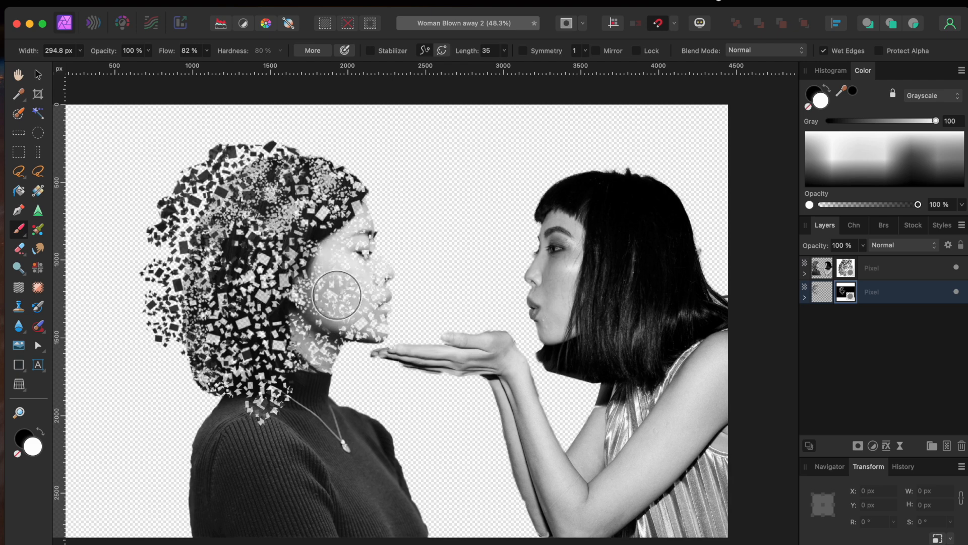
left_click_drag(362, 285, 384, 309)
left_click_drag(377, 359, 363, 341)
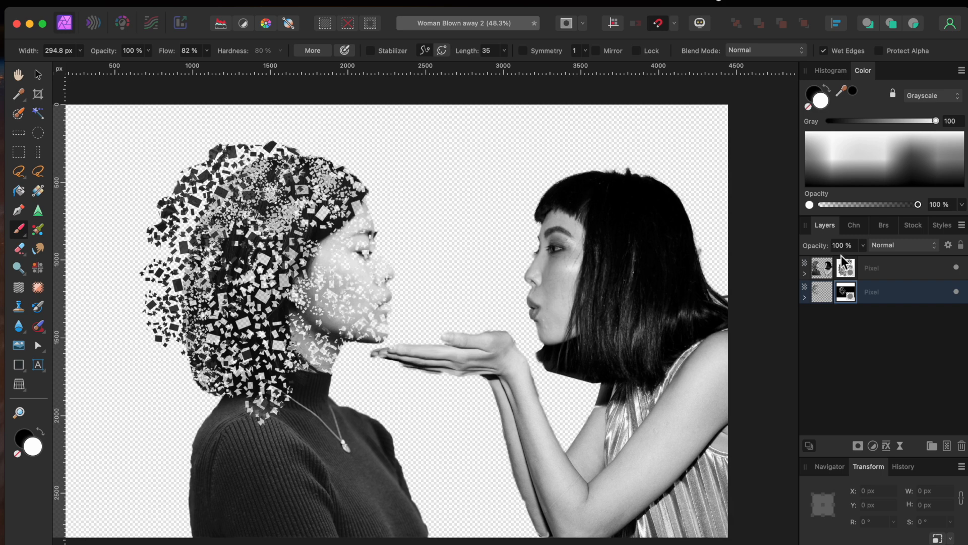
Paint black fragments on the upper layer's mask around her neck, and reselect the lower layer's mask with white as the colour
left_click(816, 101)
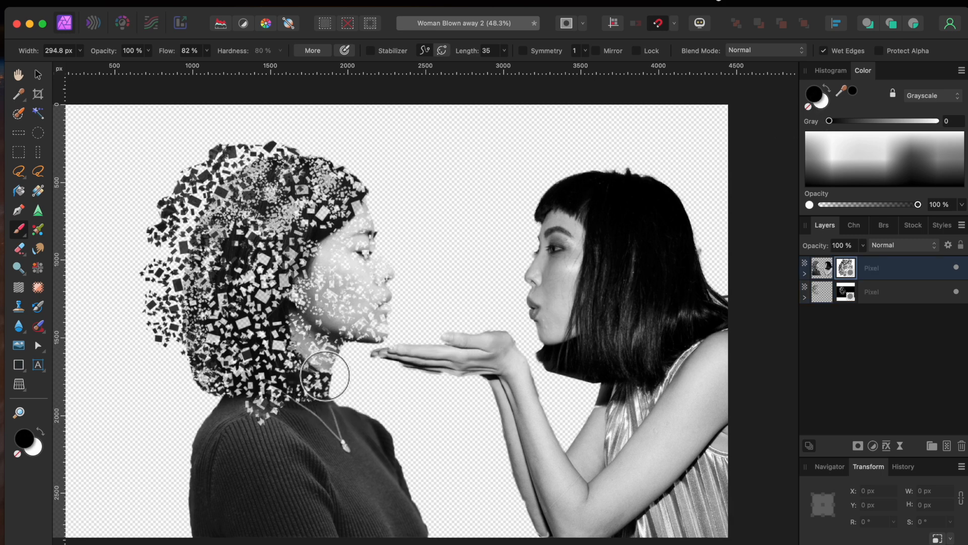
left_click_drag(283, 372, 305, 376)
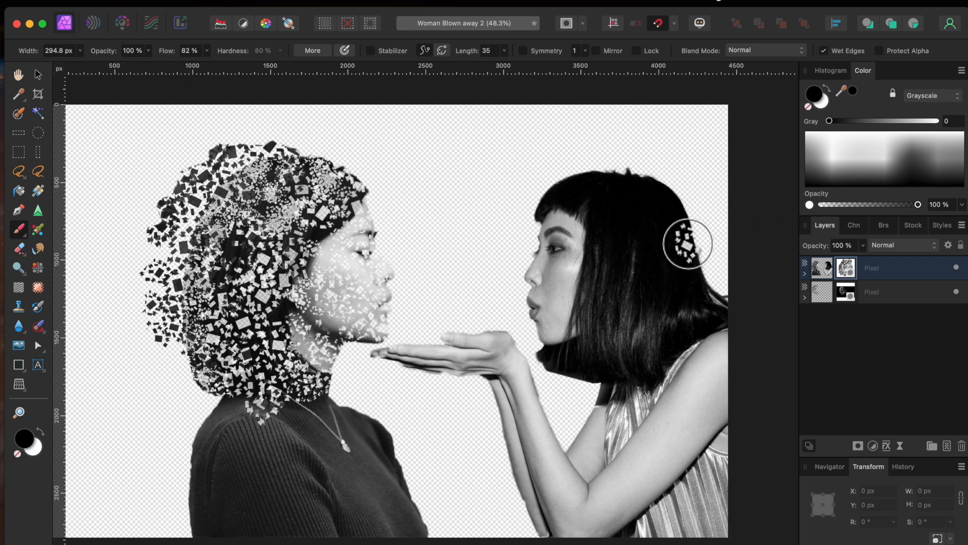
left_click(848, 289)
left_click(827, 106)
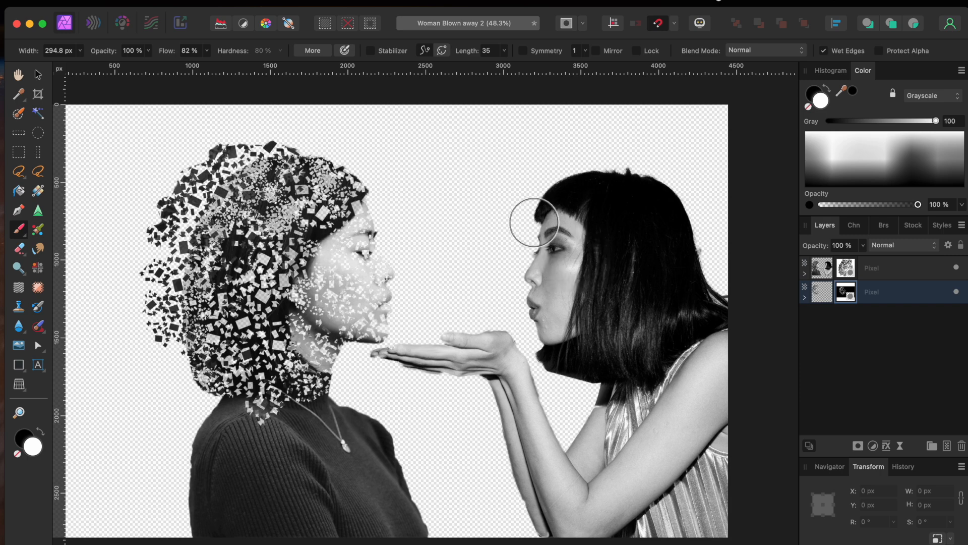
scroll(502, 219, "down", 3)
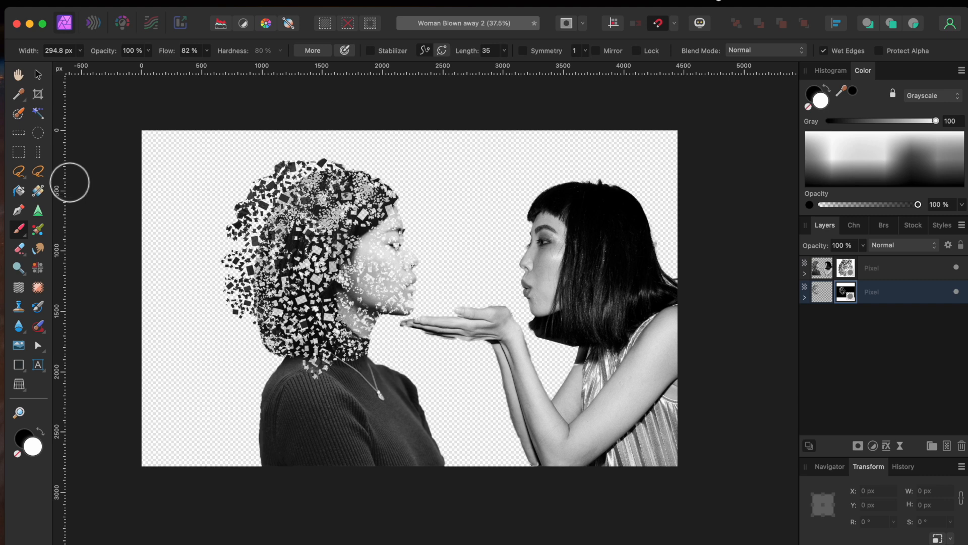
Deselect all layers and draw a white rectangle covering the whole 4448 × 2789 px canvas
left_click(21, 366)
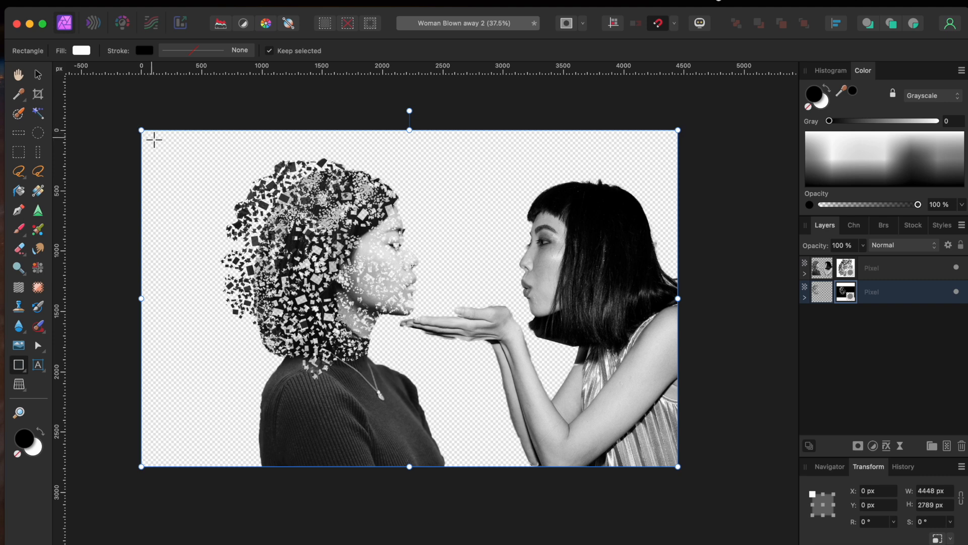
left_click(38, 75)
left_click(92, 101)
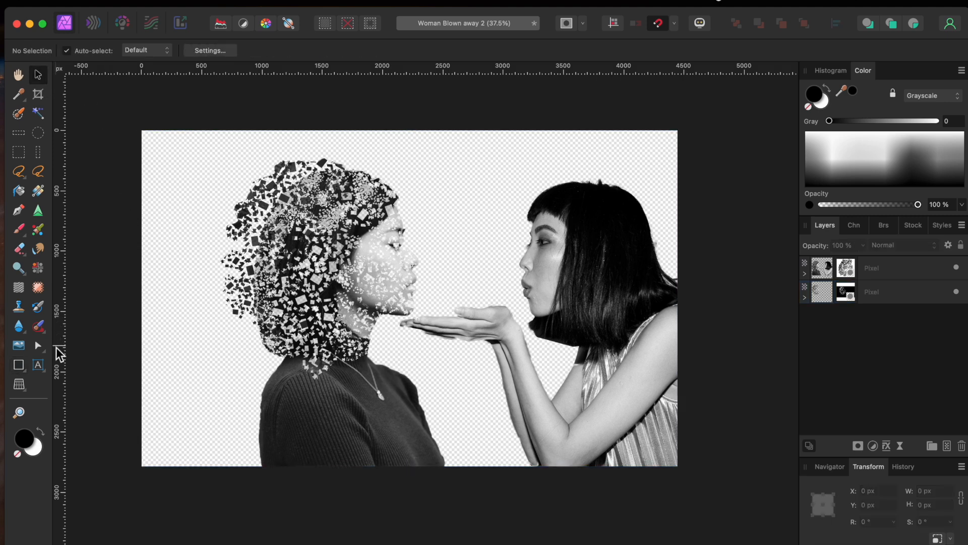
left_click(40, 366)
left_click(19, 365)
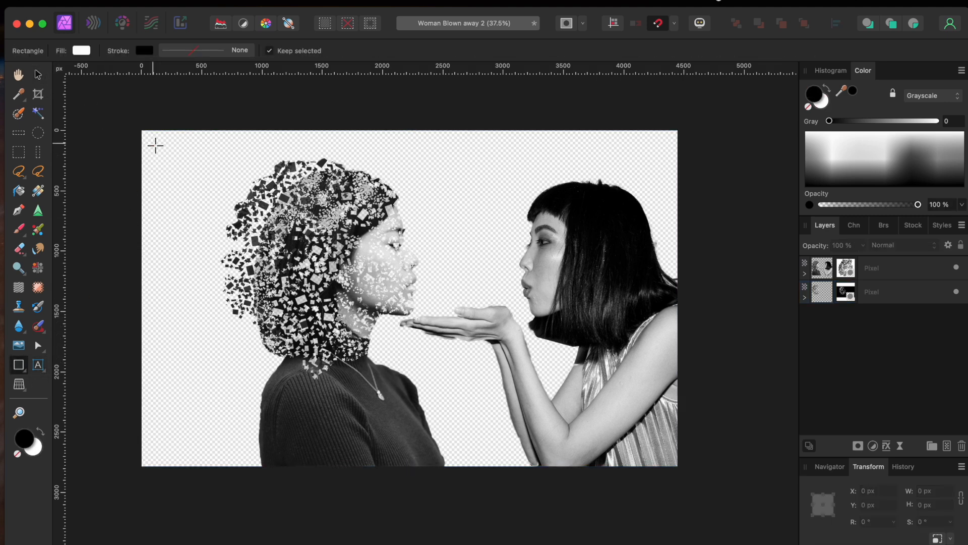
left_click_drag(141, 130, 678, 466)
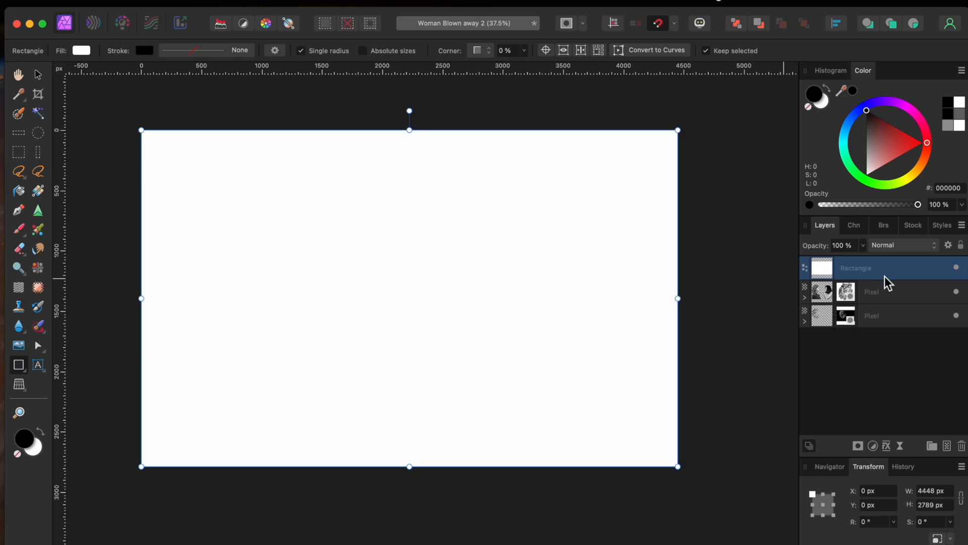
Move the white rectangle beneath both pixel layers and enable a Gradient Overlay layer effect on it
left_click_drag(893, 272, 893, 351)
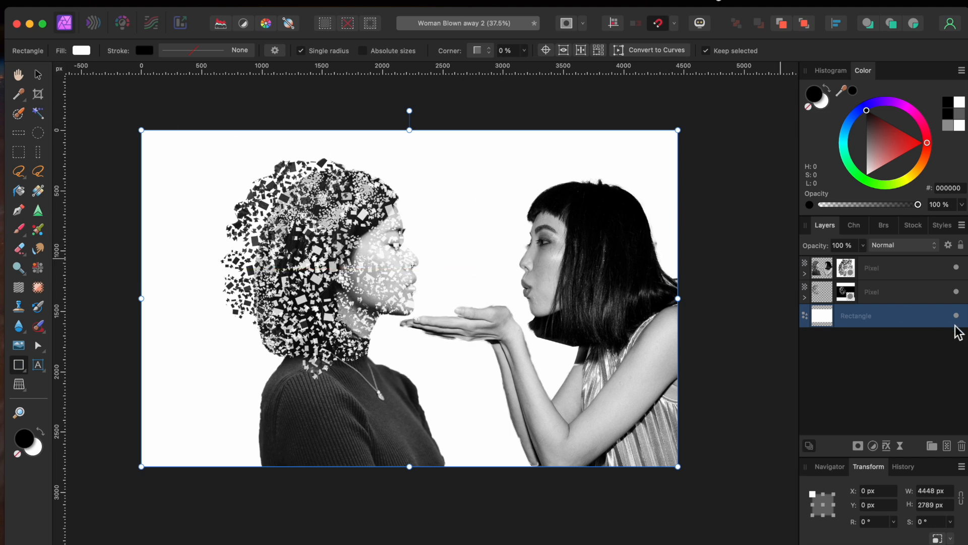
left_click(887, 447)
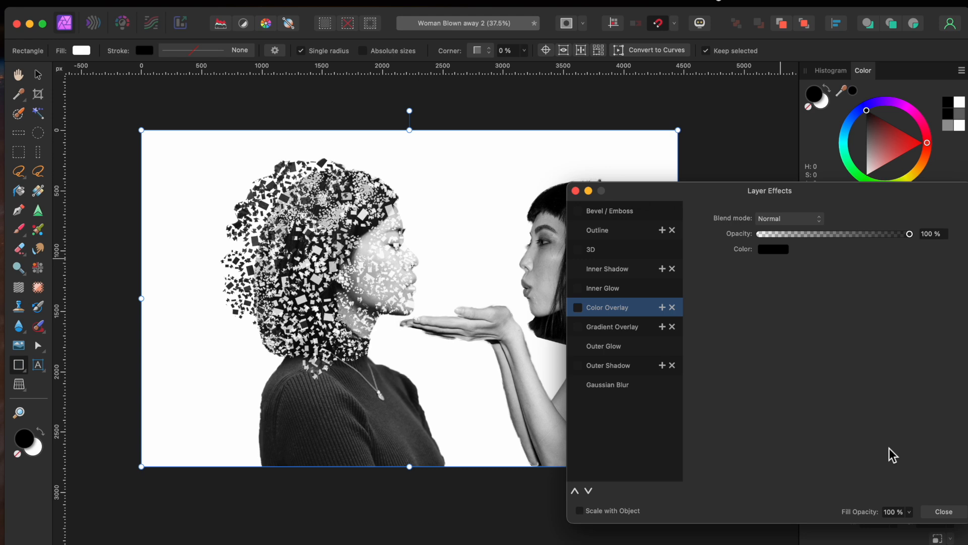
left_click(583, 328)
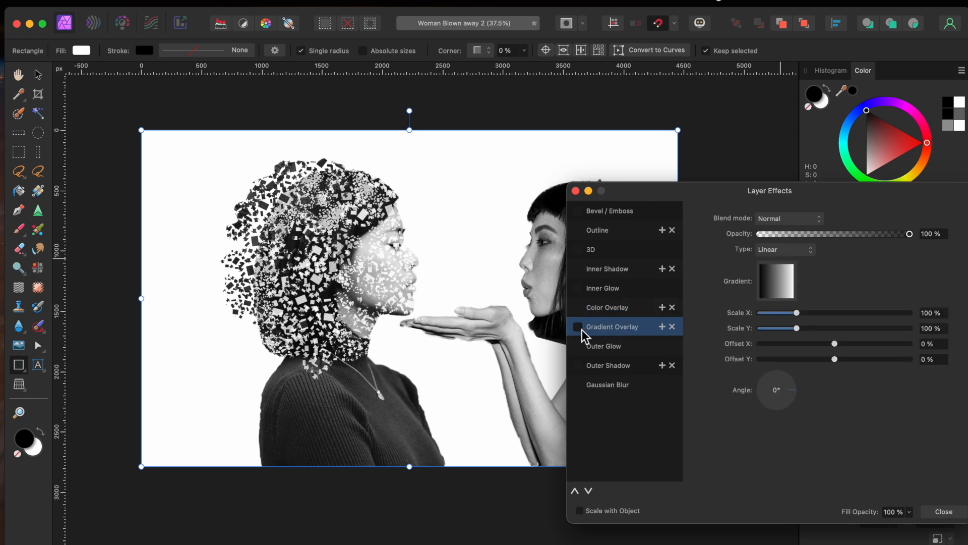
left_click(578, 327)
Make the rectangle's gradient overlay Radial and reverse it so that white is at the centre and black at the edges
left_click(782, 288)
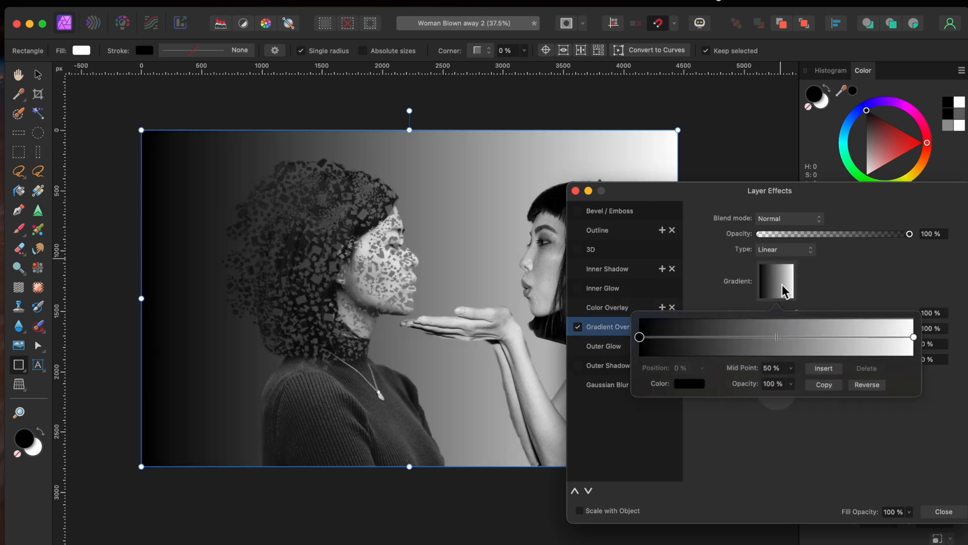
left_click(784, 250)
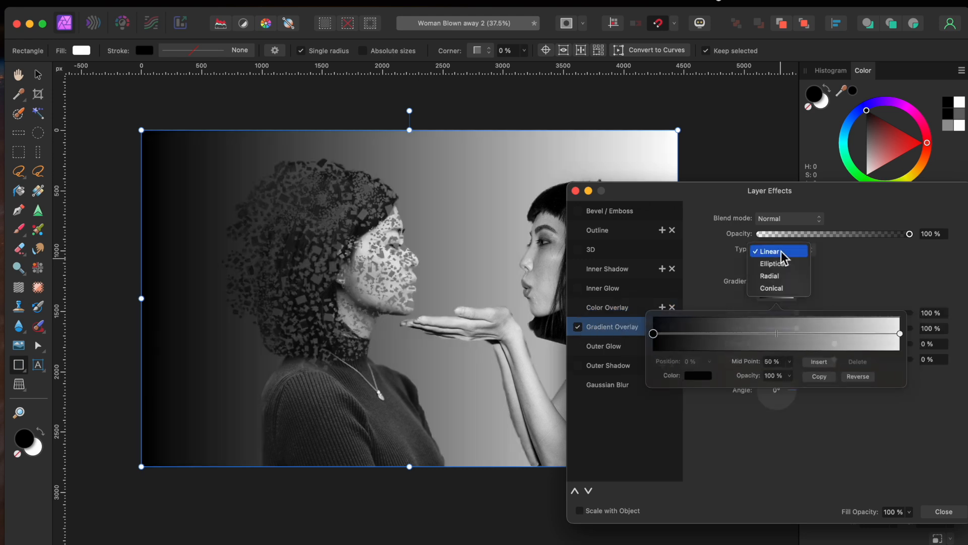
left_click(785, 278)
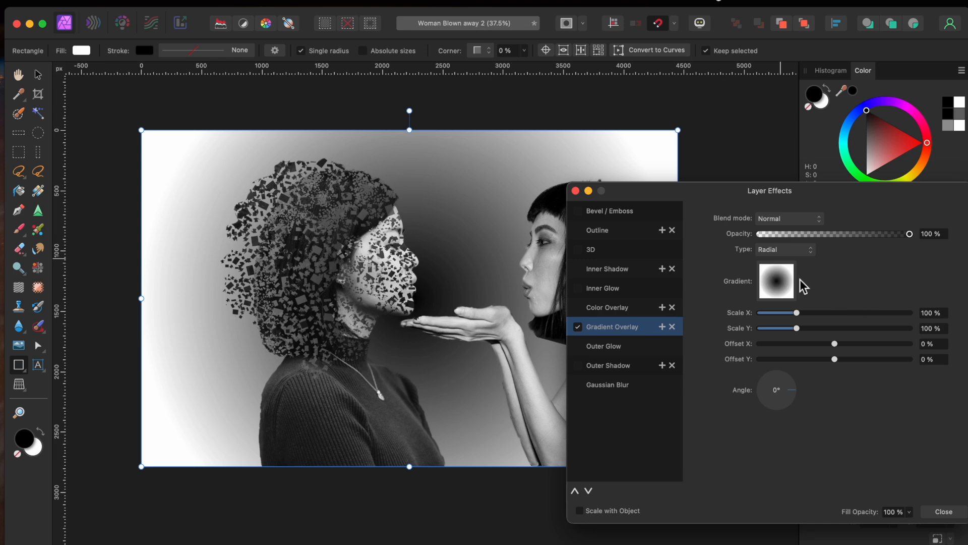
left_click(778, 281)
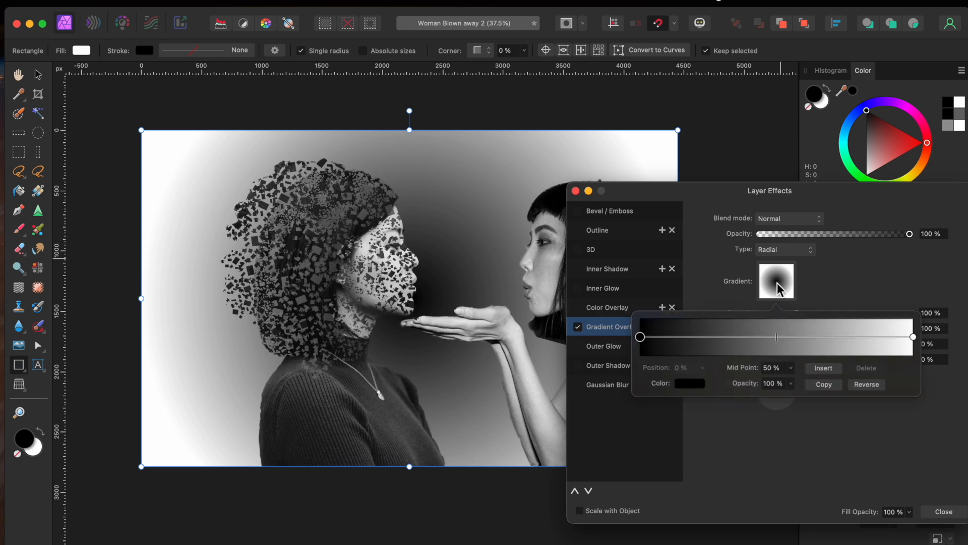
left_click(864, 385)
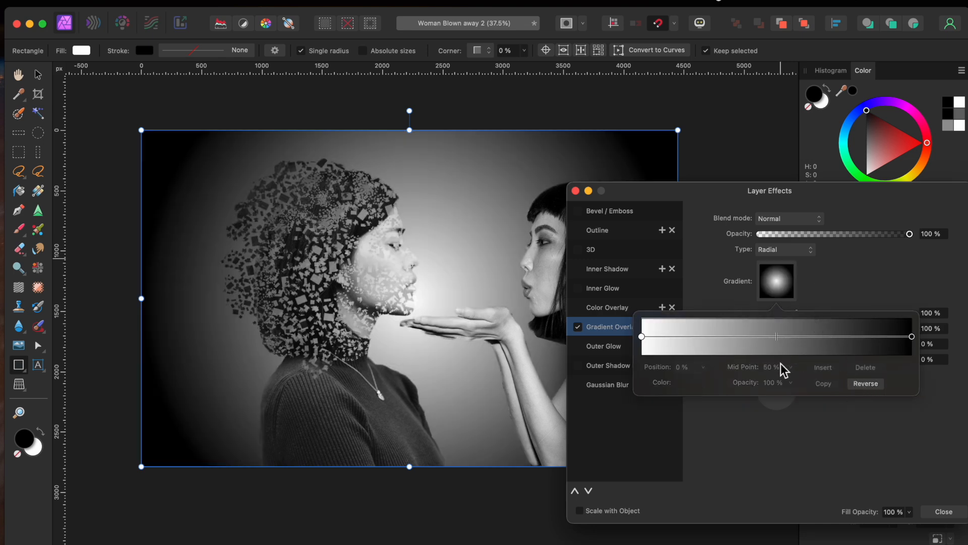
left_click(831, 277)
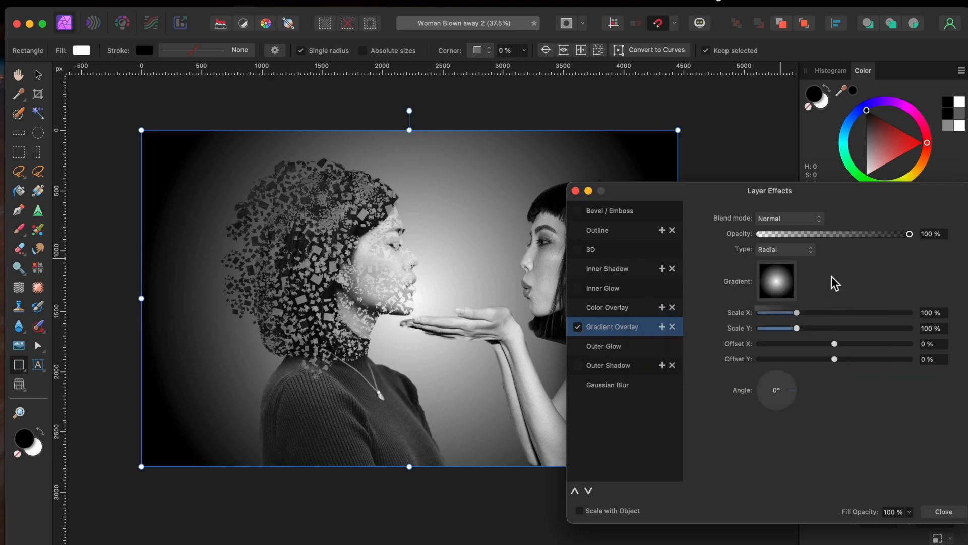
Set the radial gradient's Scale X to 137 %, Offset X to 18 % and Offset Y to -5 %, and close the layer effects
mouse_move(799, 313)
left_mouse_down()
mouse_move(817, 315)
mouse_move(799, 317)
left_mouse_up()
mouse_move(835, 343)
left_mouse_down()
mouse_move(848, 344)
mouse_move(831, 360)
left_mouse_up()
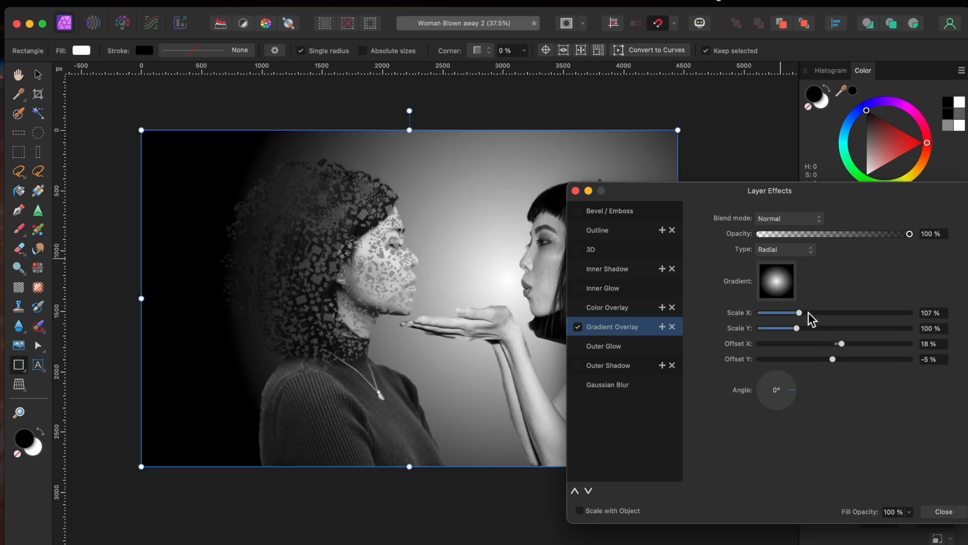
left_click_drag(802, 312, 815, 311)
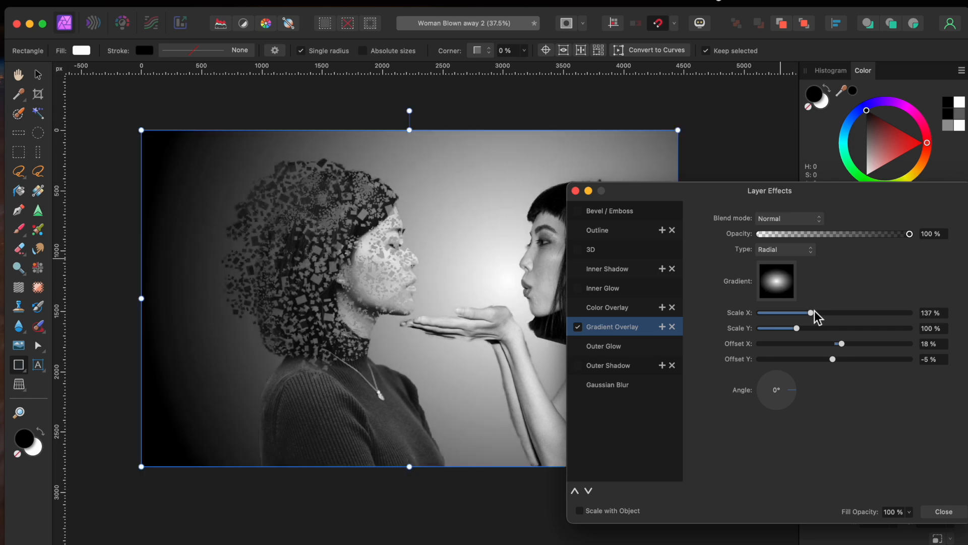
left_click(944, 511)
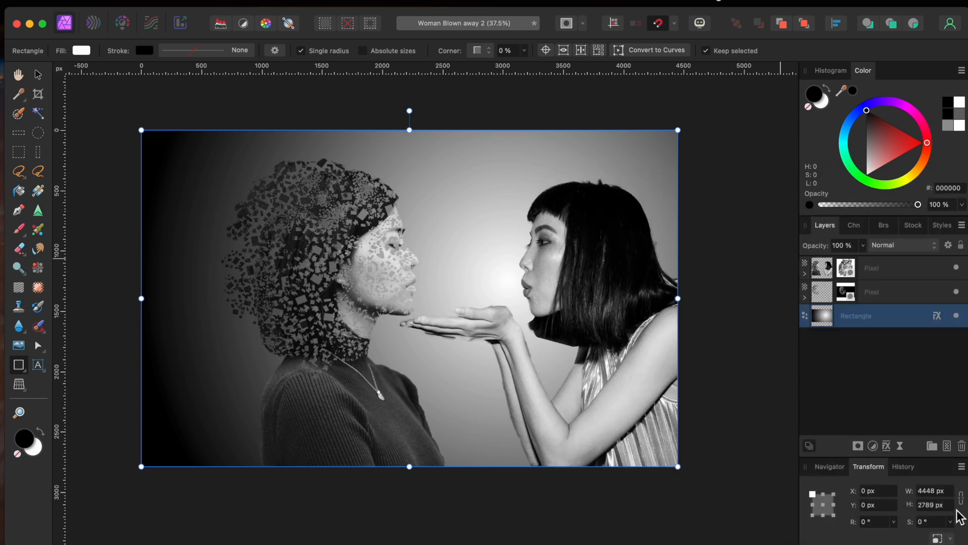
left_click(162, 79)
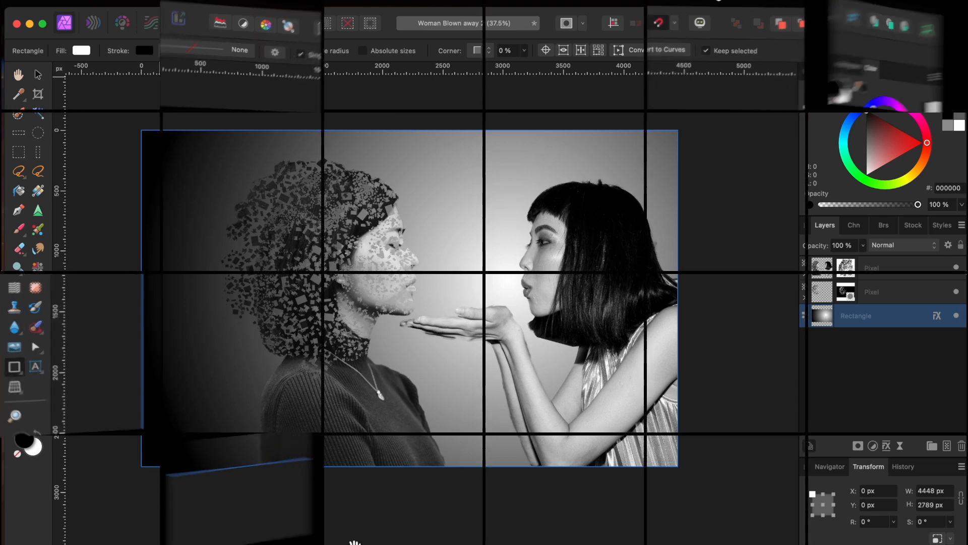